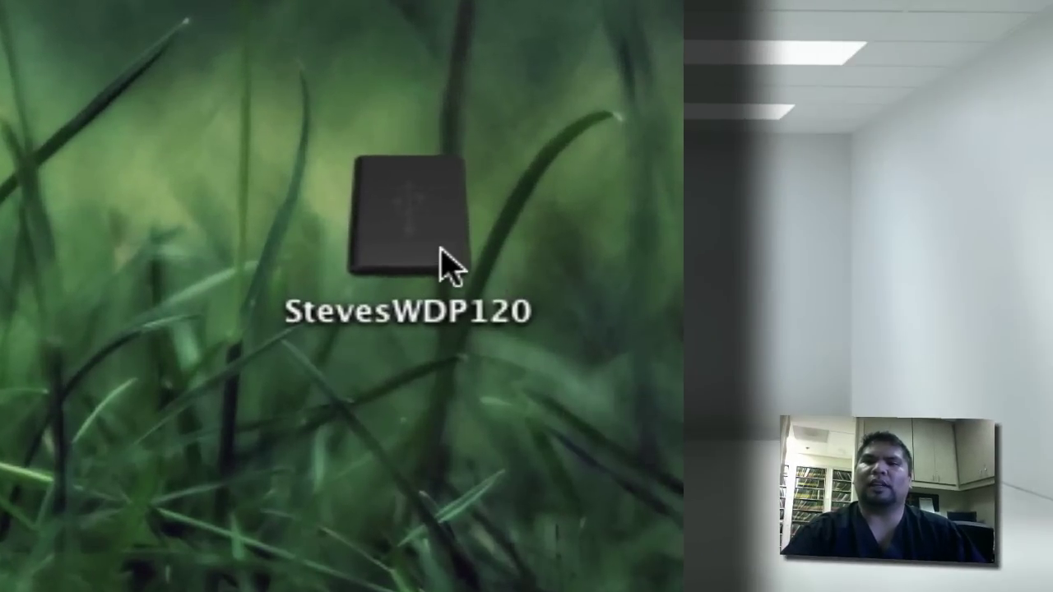
# - Check the contents of the external drive StevesWDP120 and close its window
pyautogui.doubleClick(445, 265)
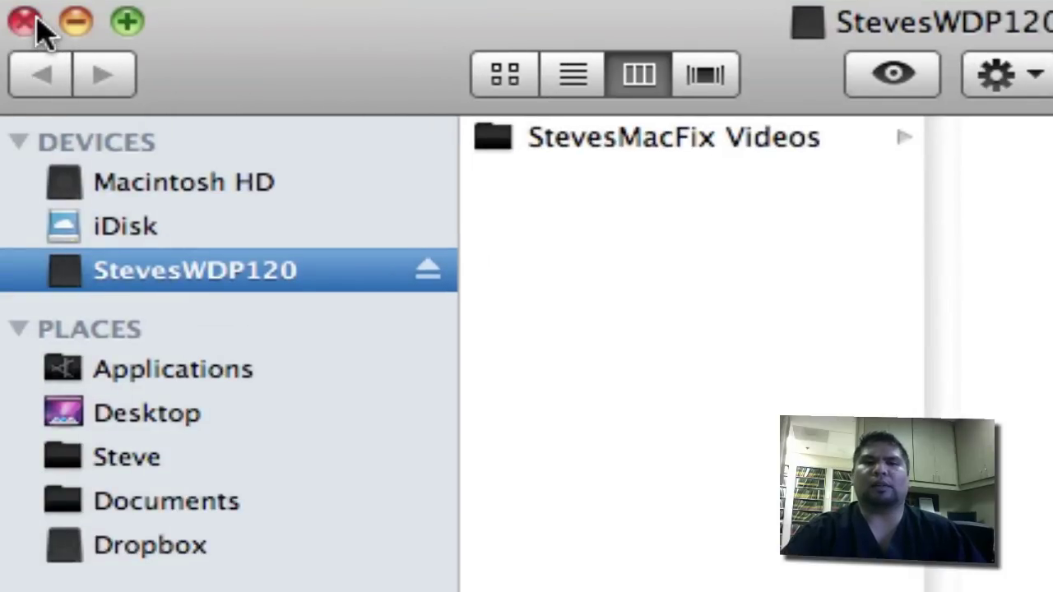
pyautogui.click(36, 19)
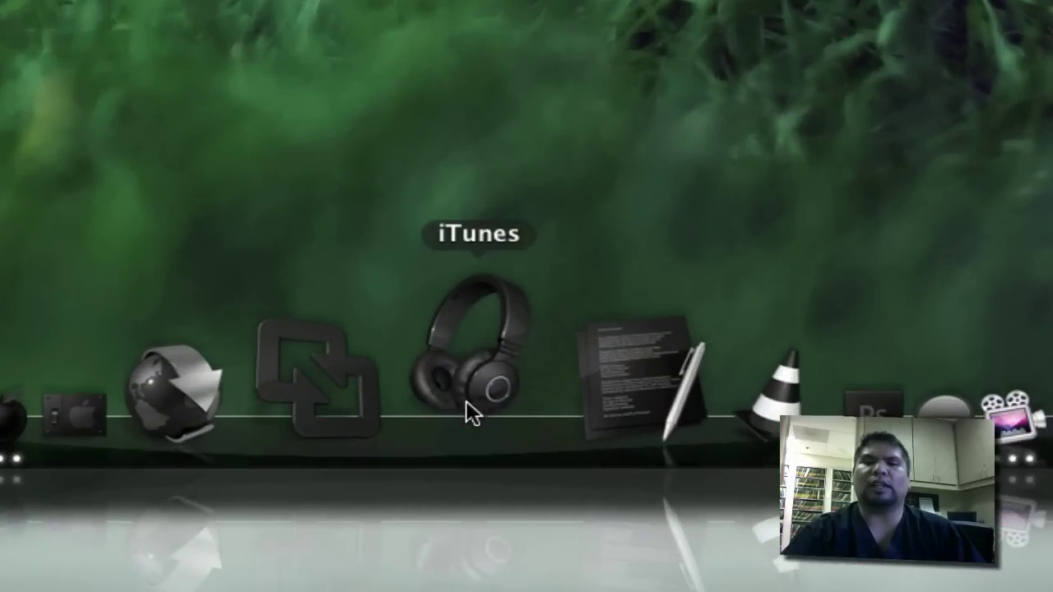
# - Launch iTunes, review and accept its Advanced preferences, and quit the program
pyautogui.click(466, 401)
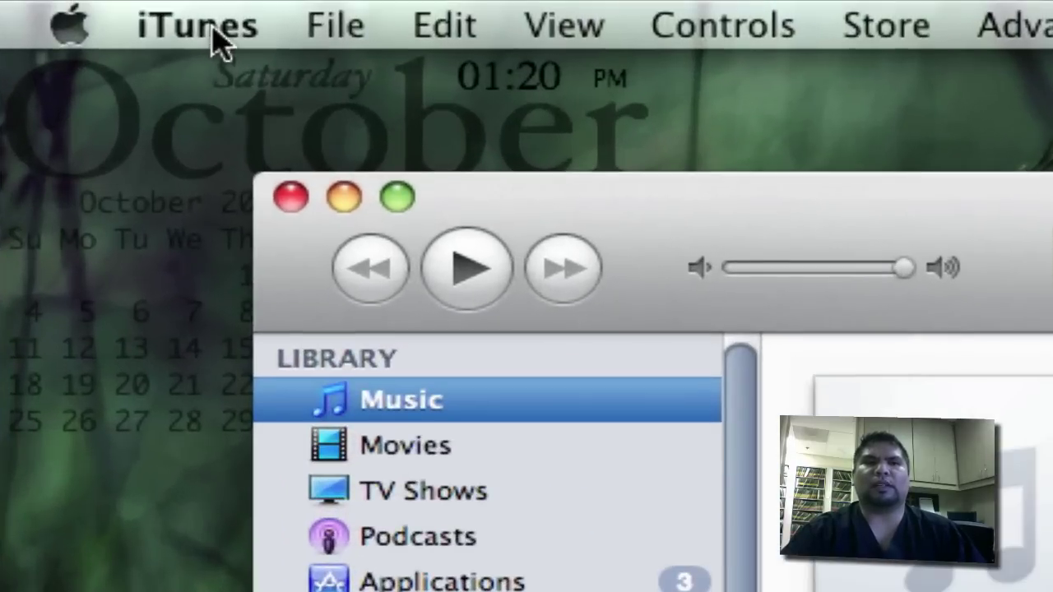
pyautogui.click(218, 37)
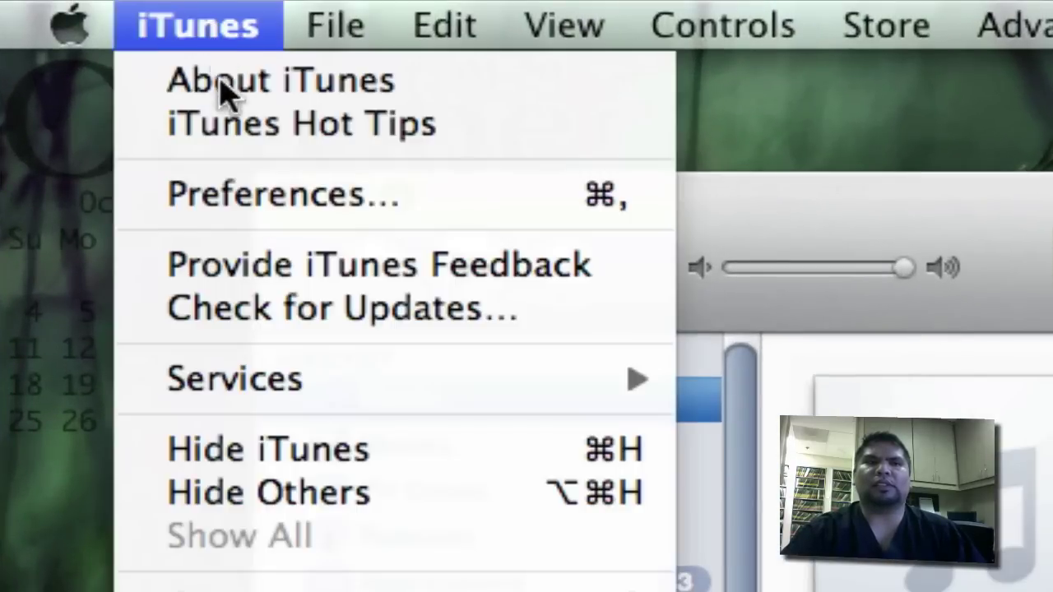
pyautogui.click(244, 202)
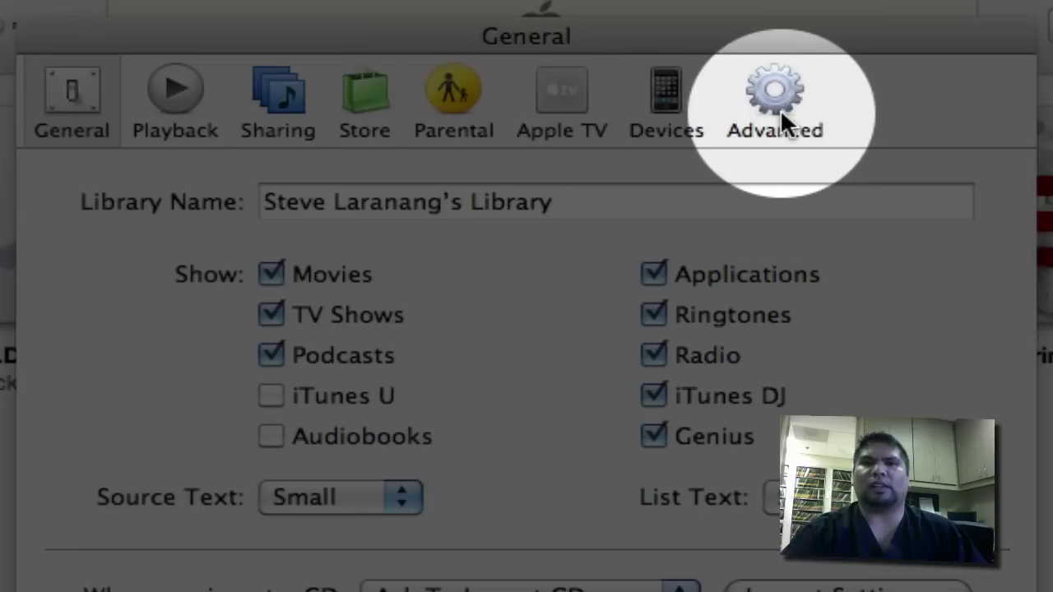
pyautogui.click(780, 108)
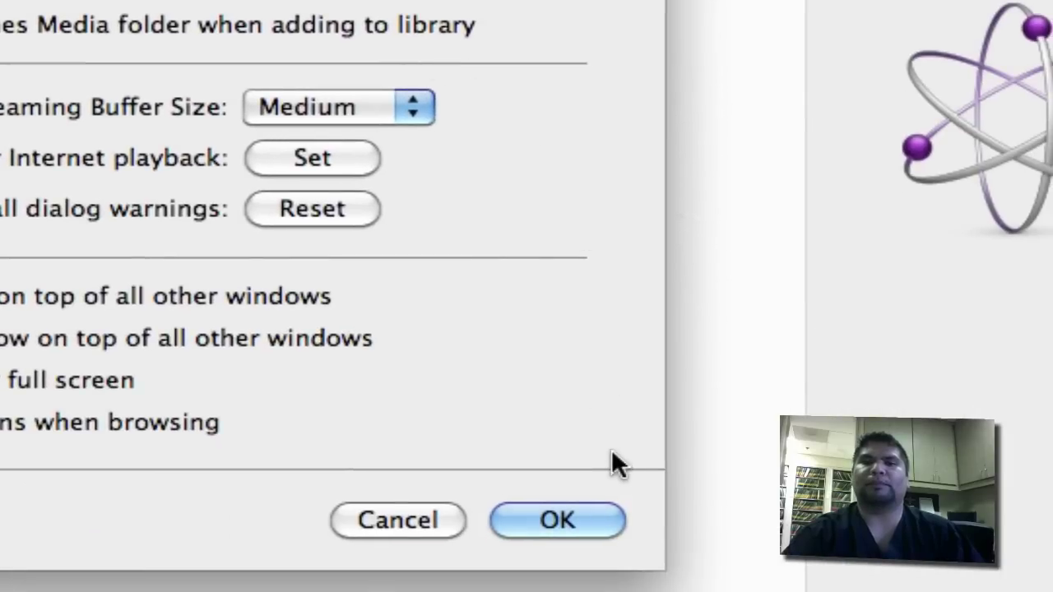
pyautogui.click(557, 517)
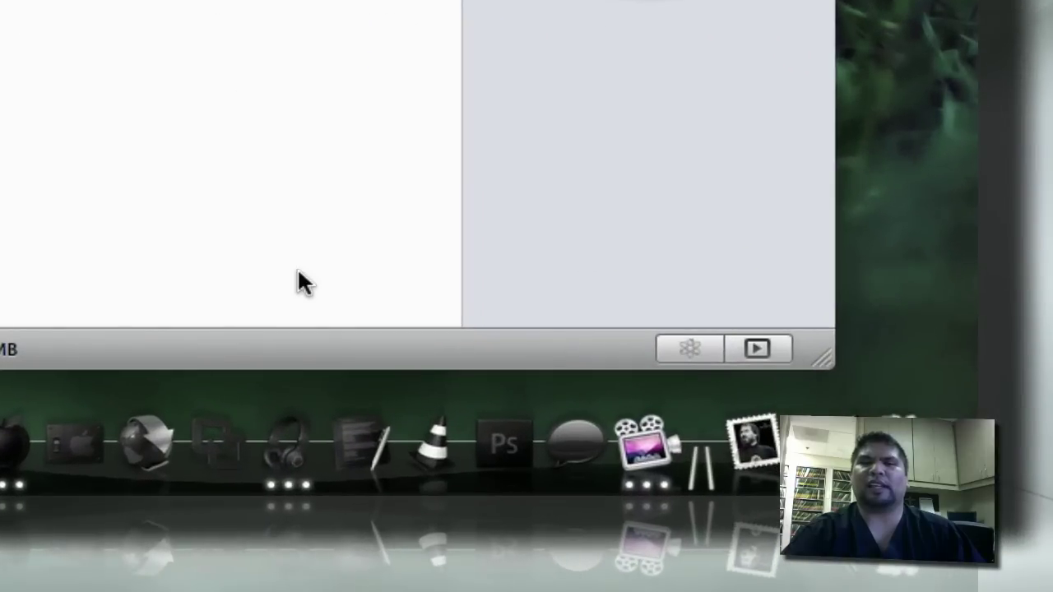
pyautogui.rightClick(286, 402)
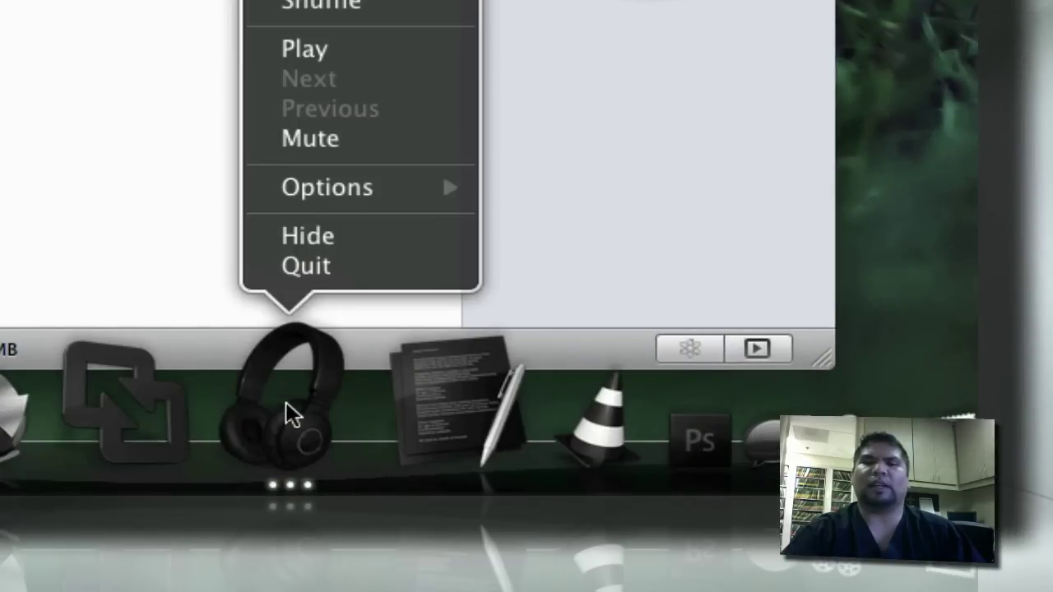
pyautogui.click(346, 270)
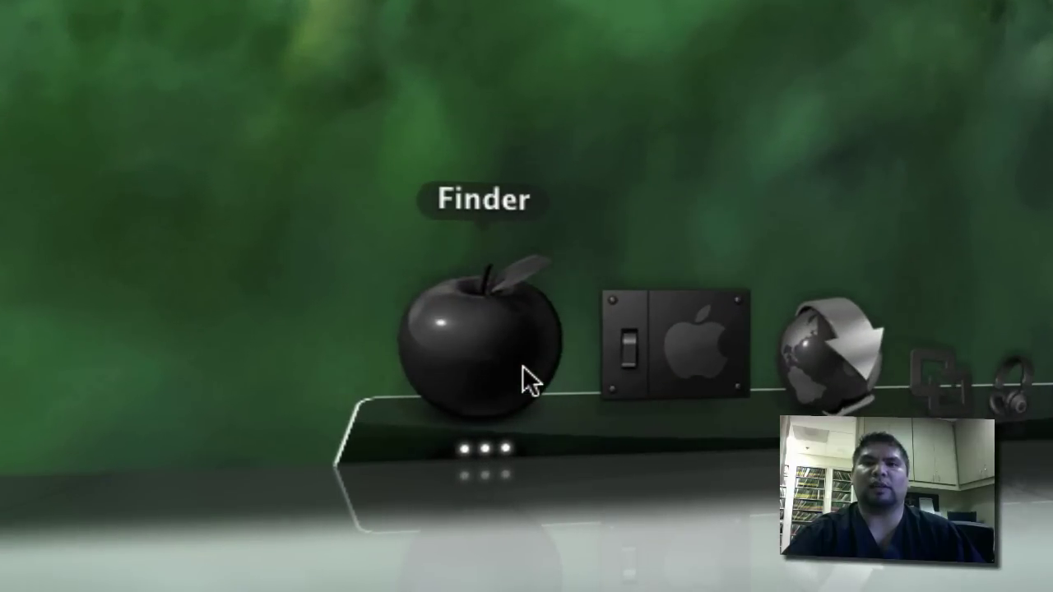
# - In Finder, copy the iTunes folder from the home folder's Music folder to the StevesWDP120 drive
pyautogui.click(531, 381)
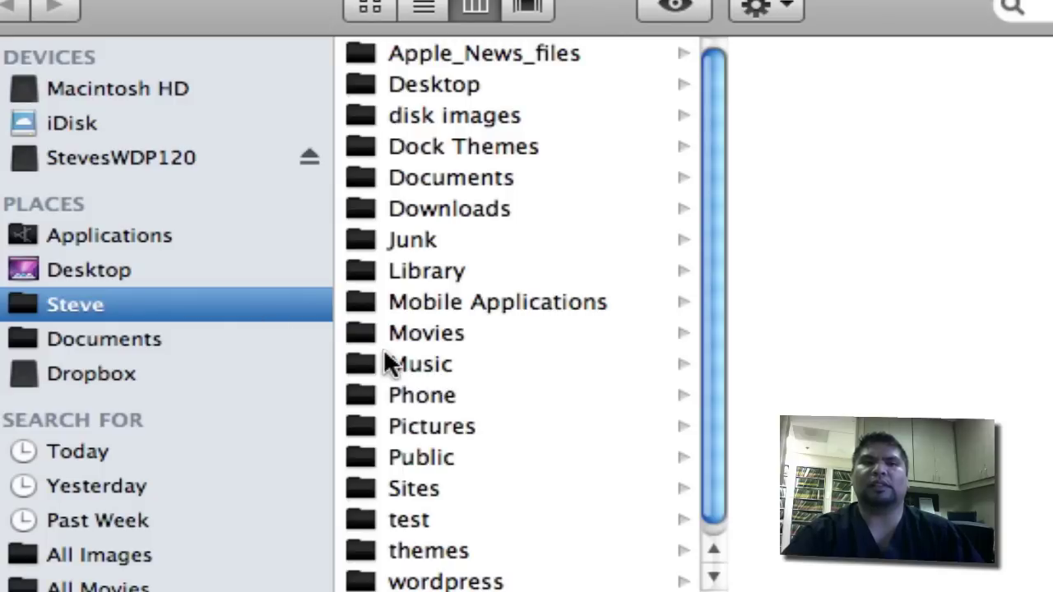
pyautogui.click(395, 362)
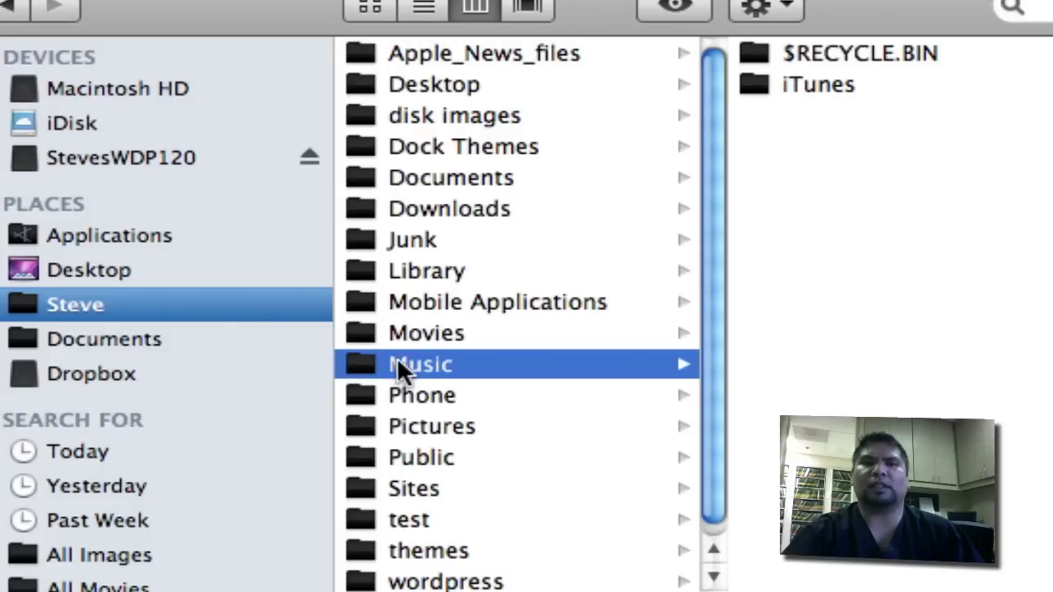
pyautogui.click(791, 83)
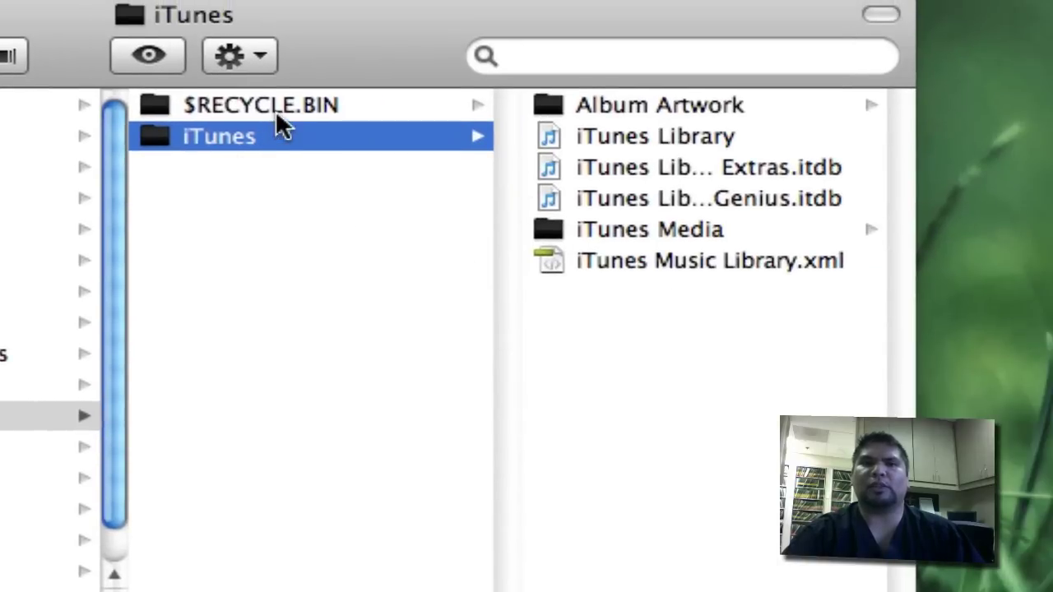
pyautogui.moveTo(272, 139); pyautogui.dragTo(1052, 143)
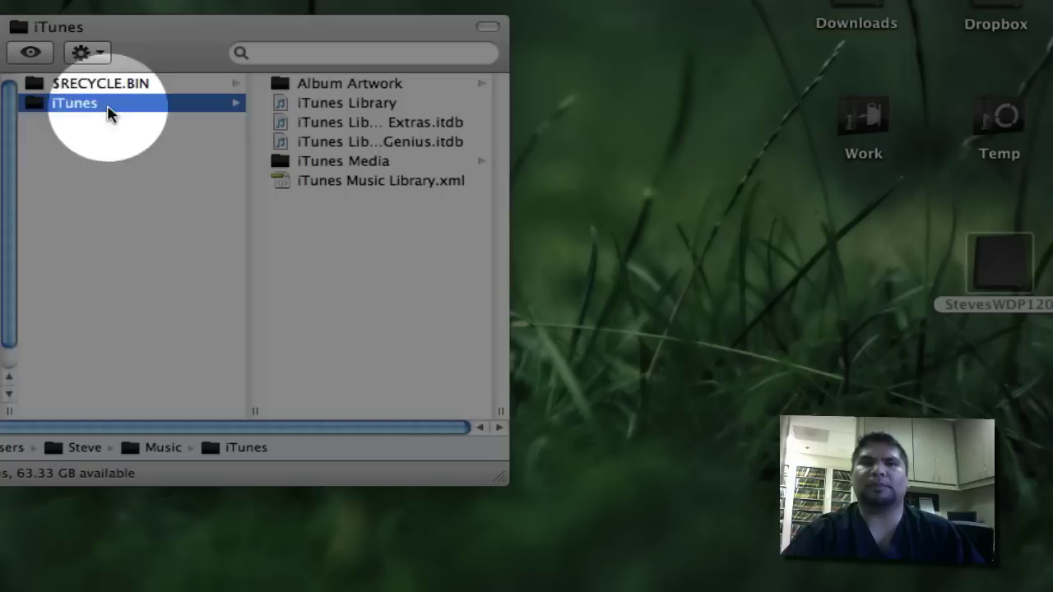
pyautogui.moveTo(656, 108); pyautogui.dragTo(1012, 265)
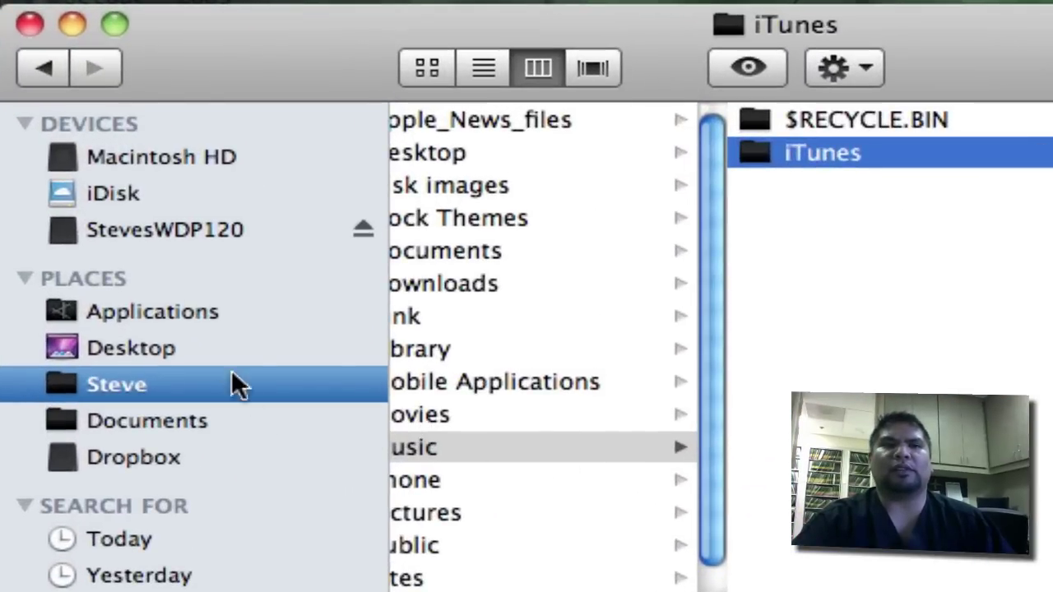
# - Check the copied iTunes folder on the StevesWDP120 drive and close the Finder window
pyautogui.click(274, 232)
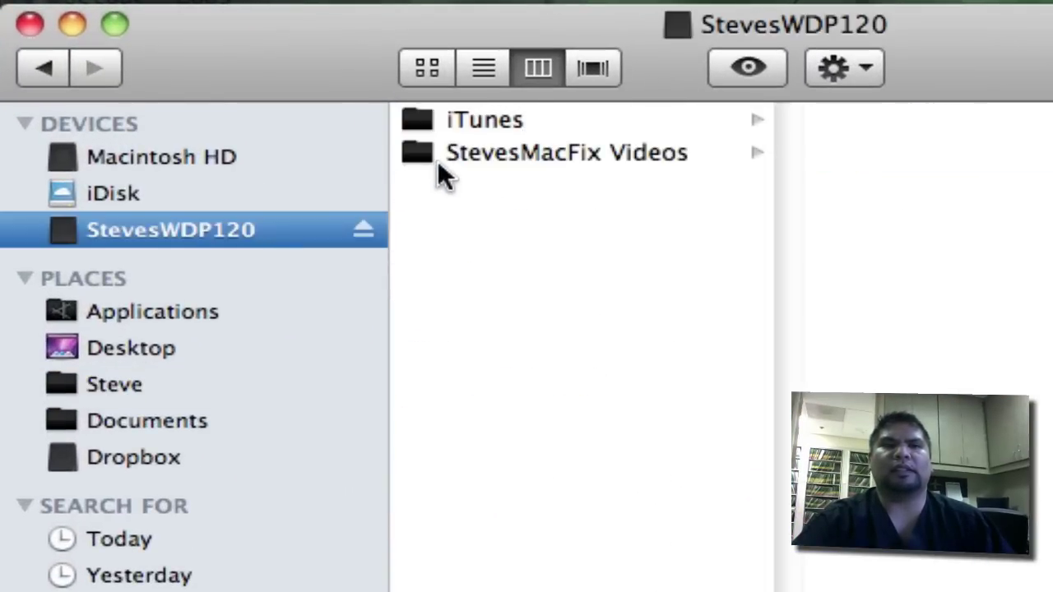
pyautogui.click(486, 122)
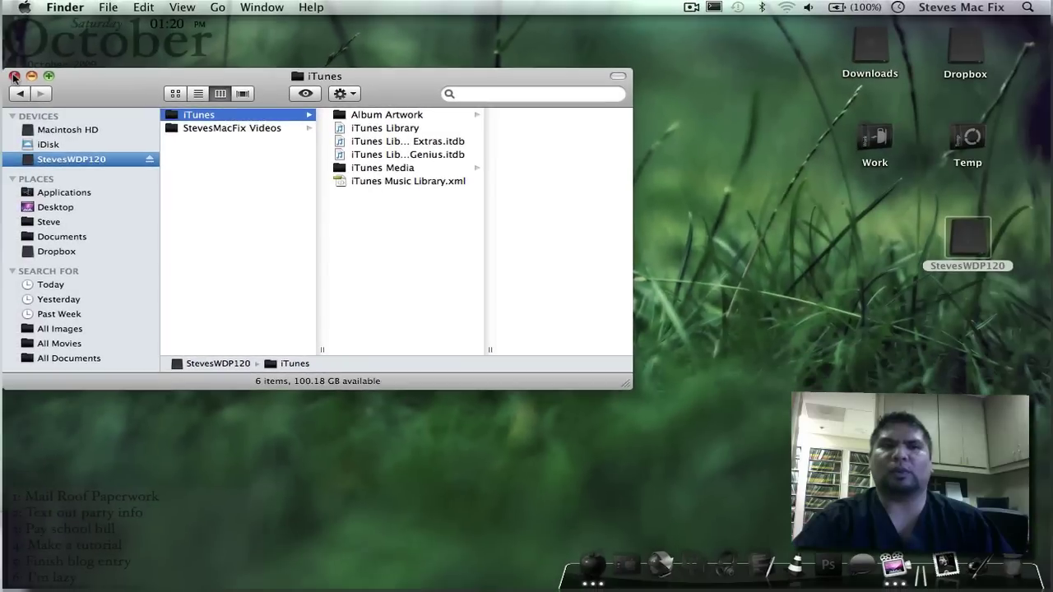
pyautogui.click(12, 78)
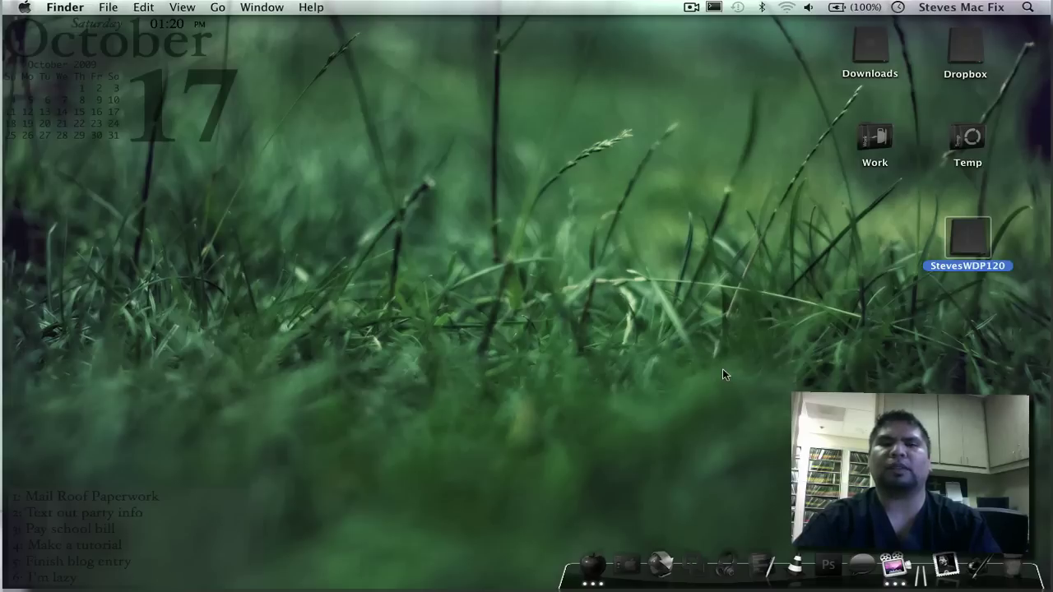
# - Start iTunes with the library chooser and load the iTunes Library file from the iTunes folder on StevesWDP120
pyautogui.press('alt')
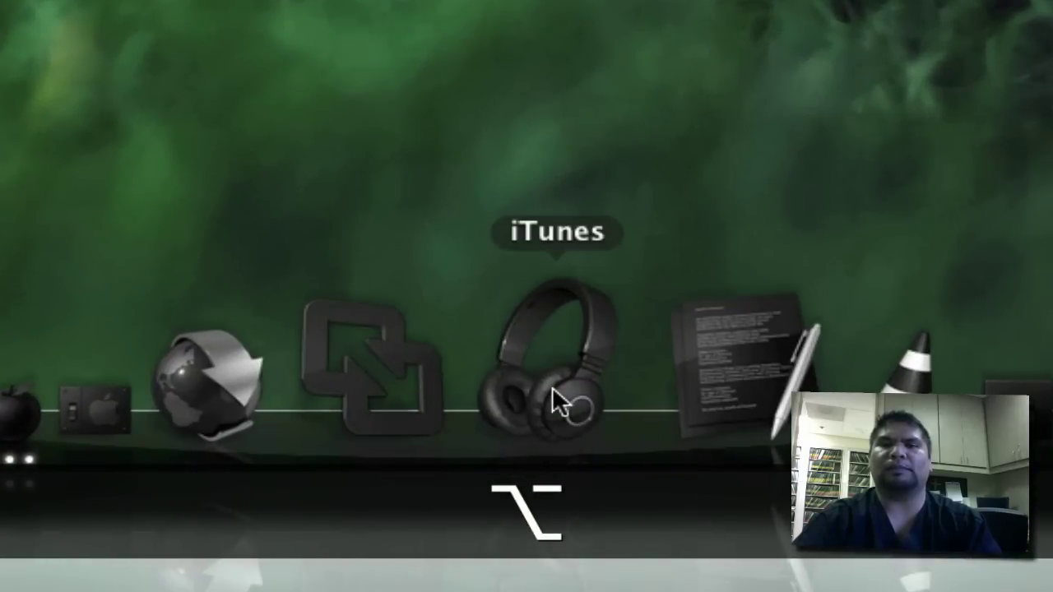
pyautogui.click(552, 386)
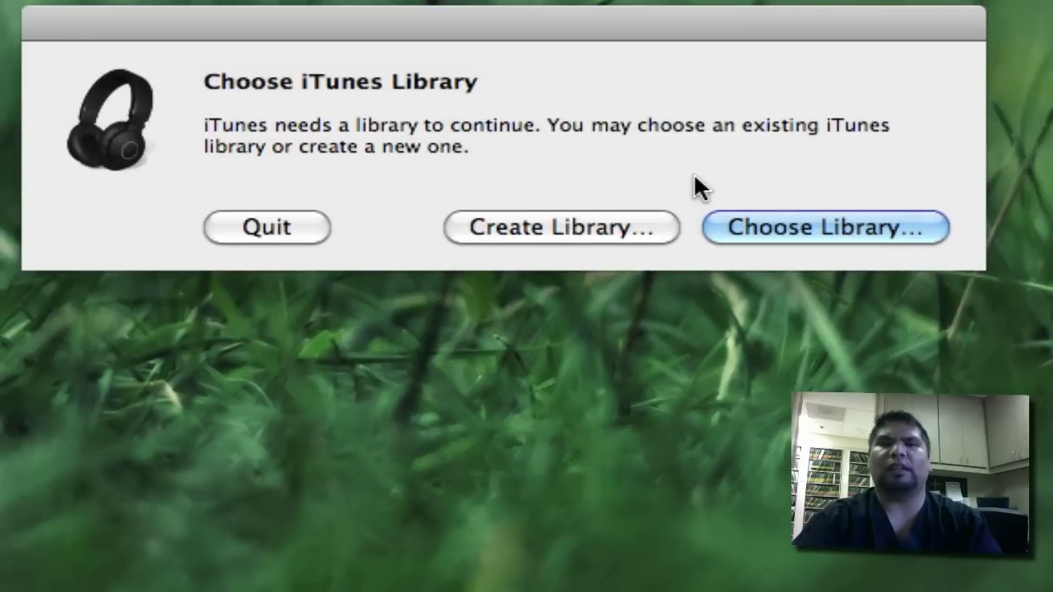
pyautogui.click(761, 230)
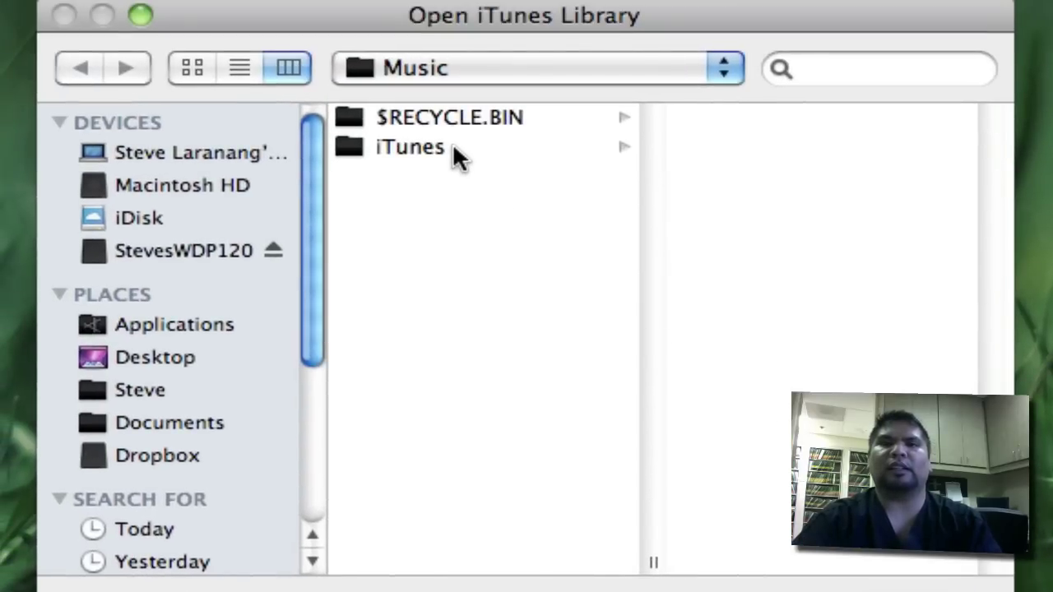
pyautogui.click(231, 251)
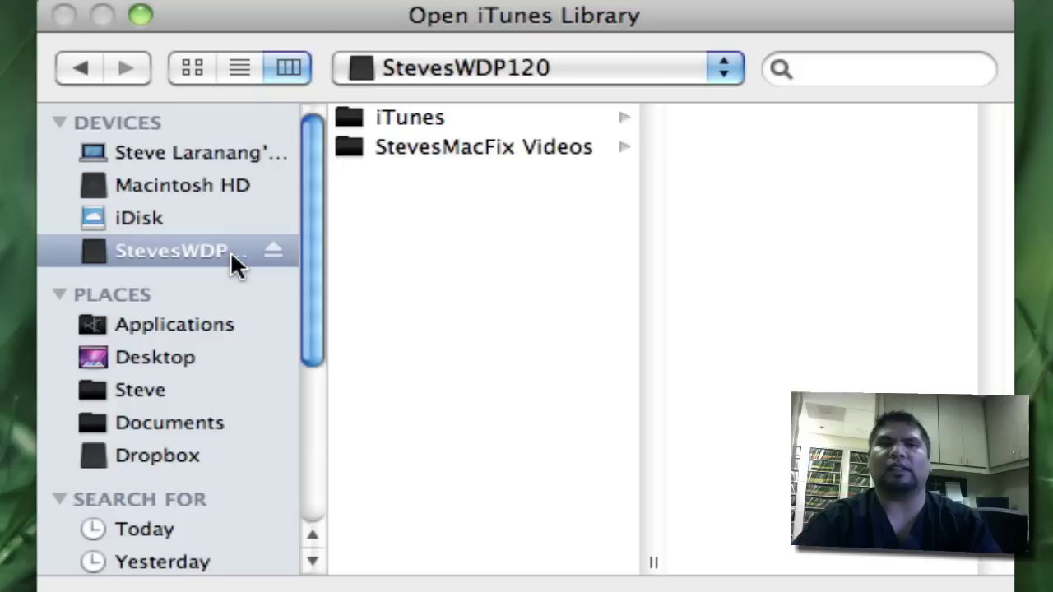
pyautogui.click(414, 117)
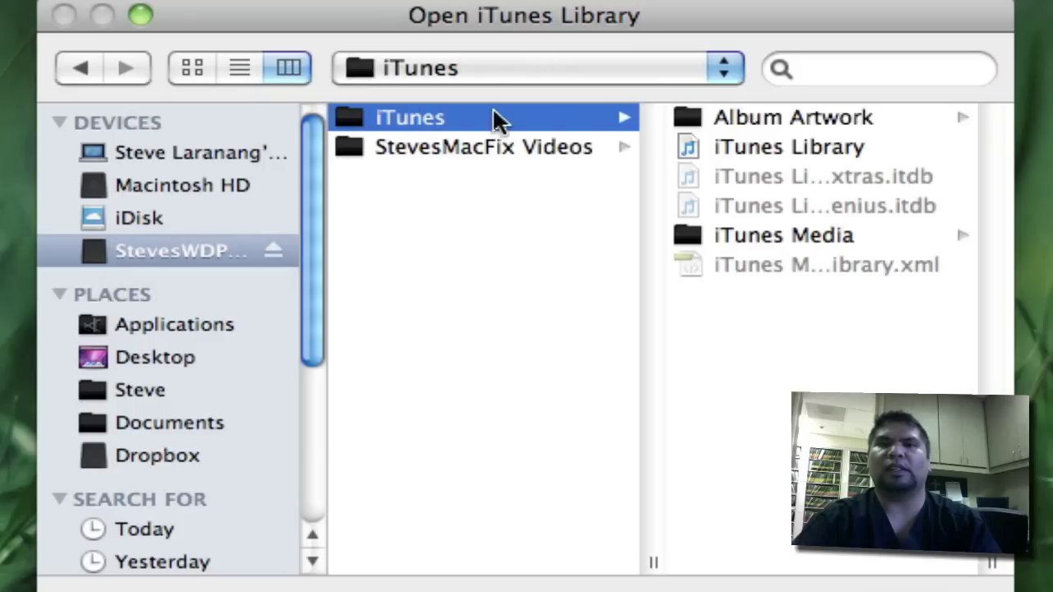
pyautogui.click(774, 148)
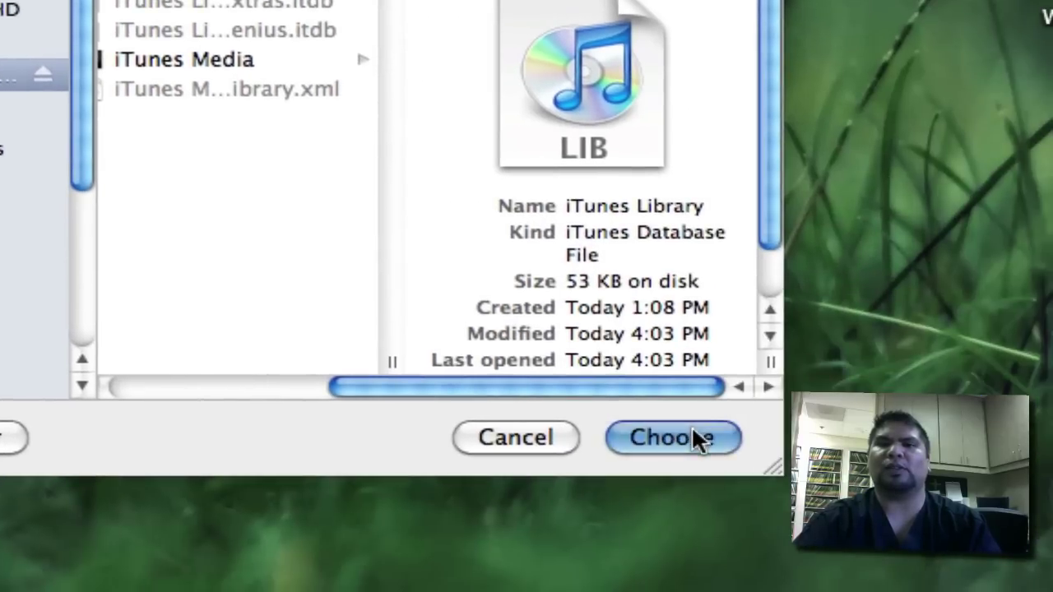
pyautogui.click(694, 430)
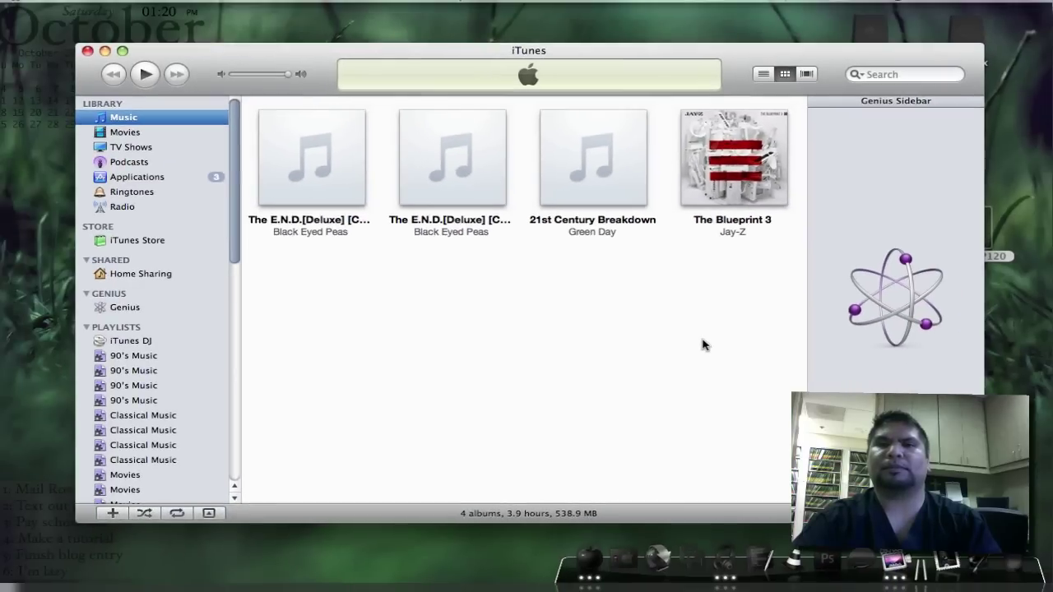
# - Check the Applications library and the Advanced preferences in iTunes, and minimise its window
pyautogui.moveTo(259, 203)
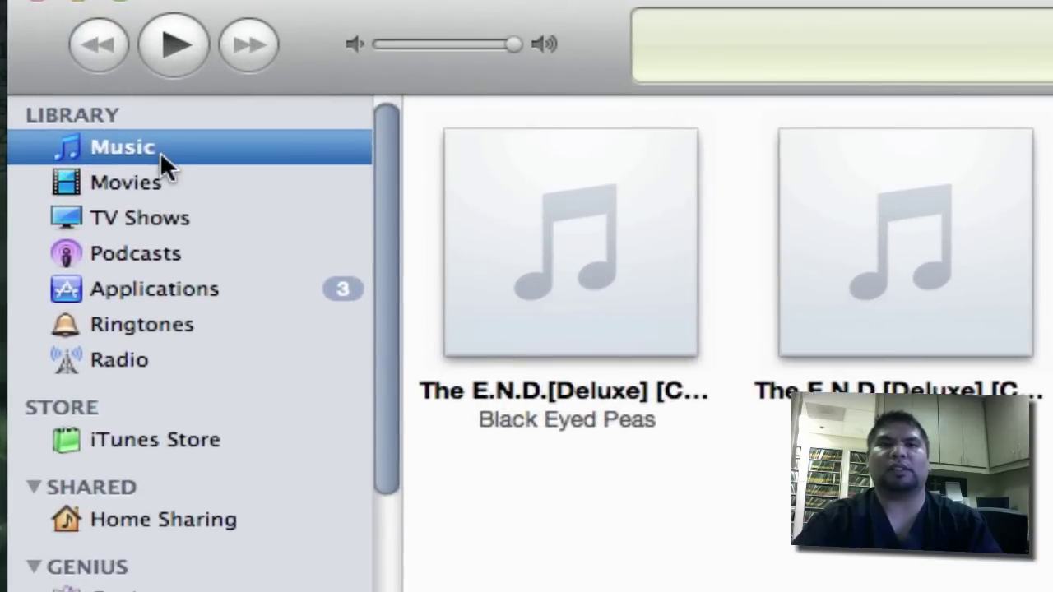
pyautogui.click(148, 292)
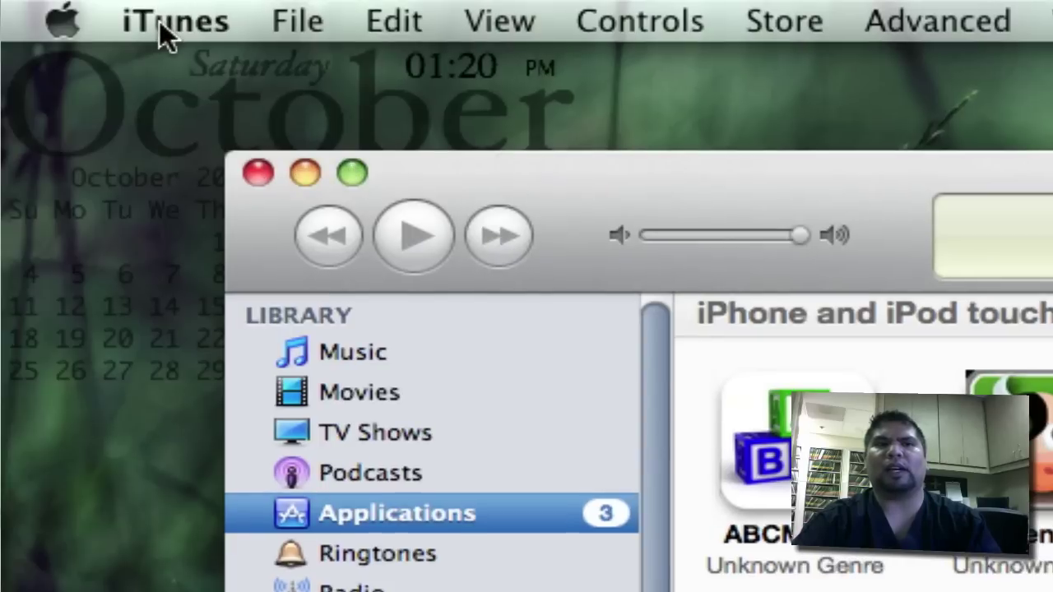
pyautogui.click(159, 21)
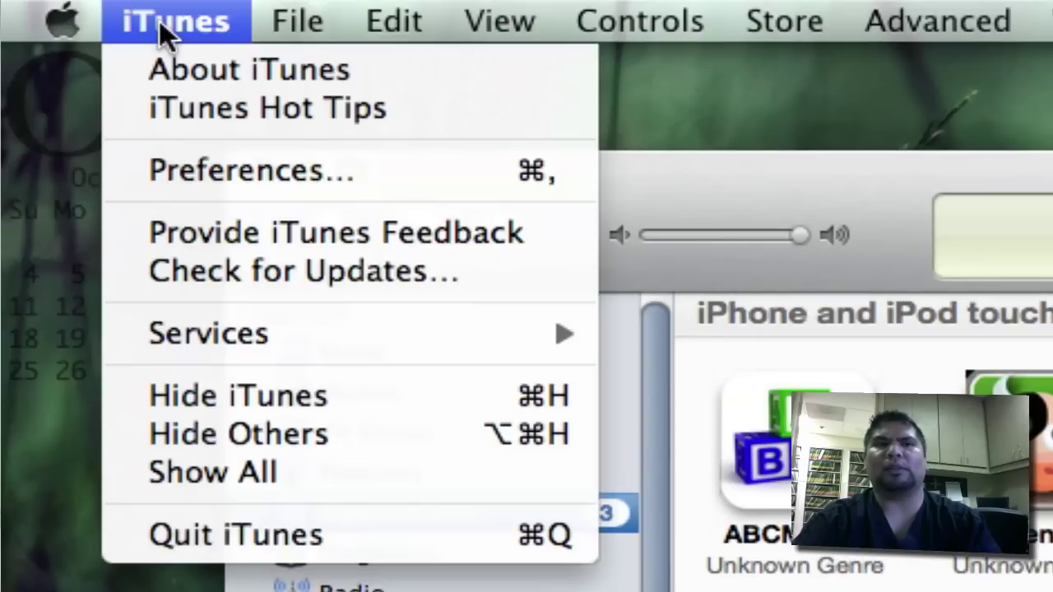
pyautogui.click(210, 168)
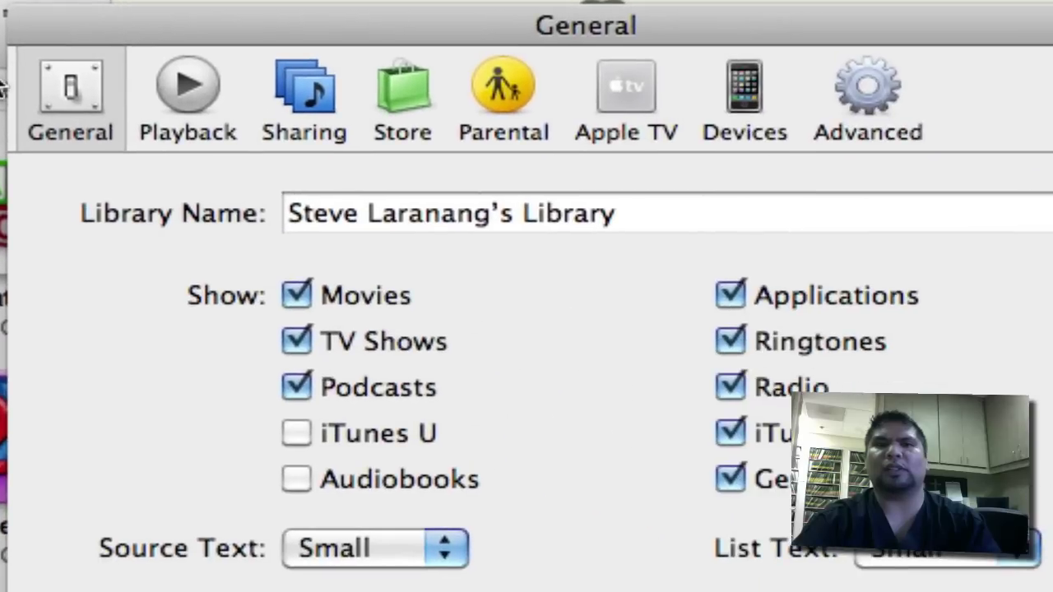
pyautogui.click(872, 111)
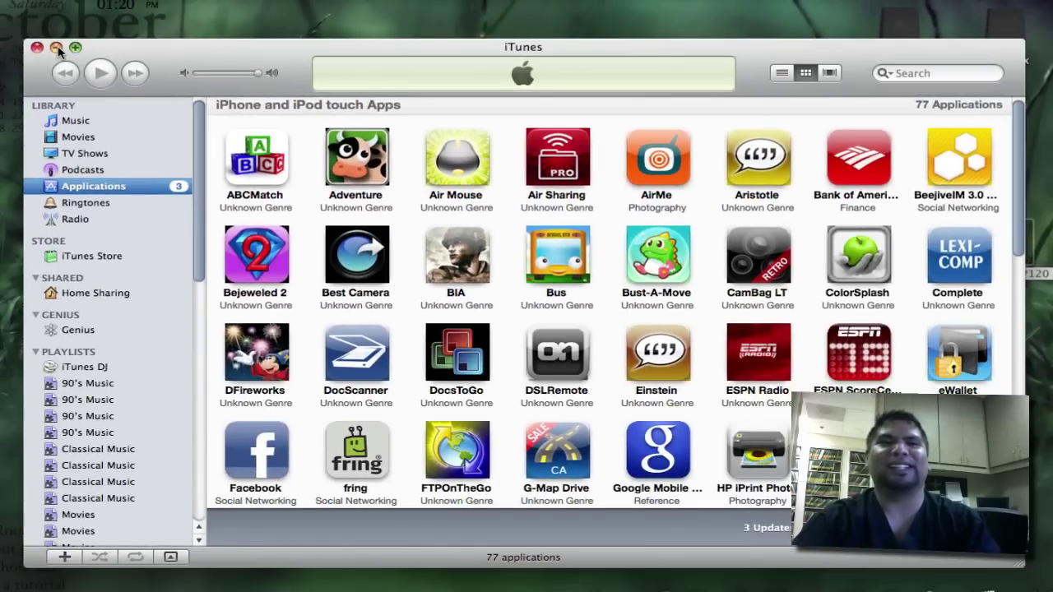
pyautogui.click(56, 47)
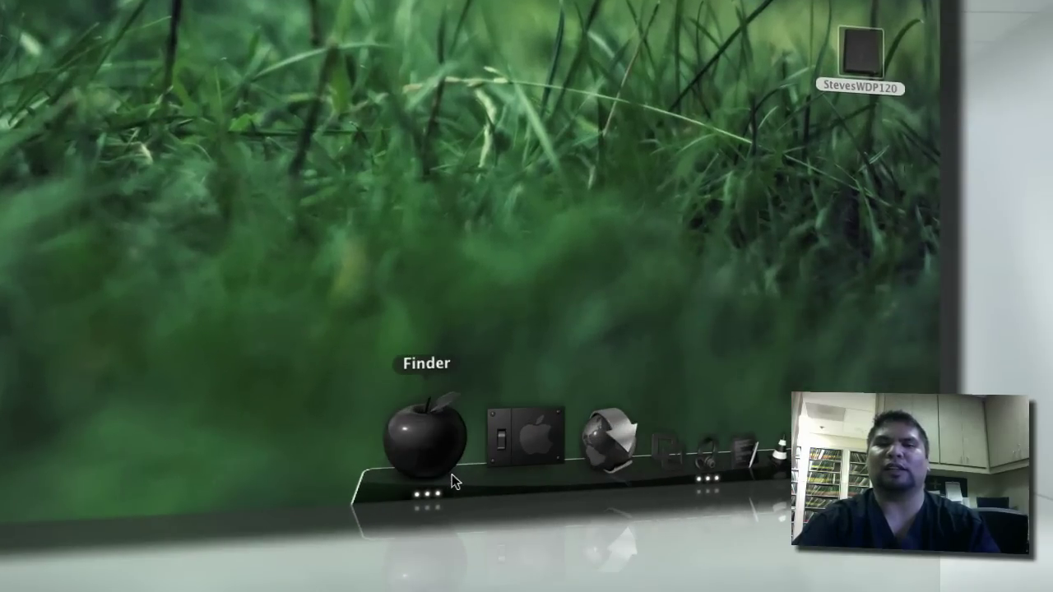
# - In Finder, move the original iTunes folder from the home folder's Music folder to the Trash
pyautogui.click(452, 474)
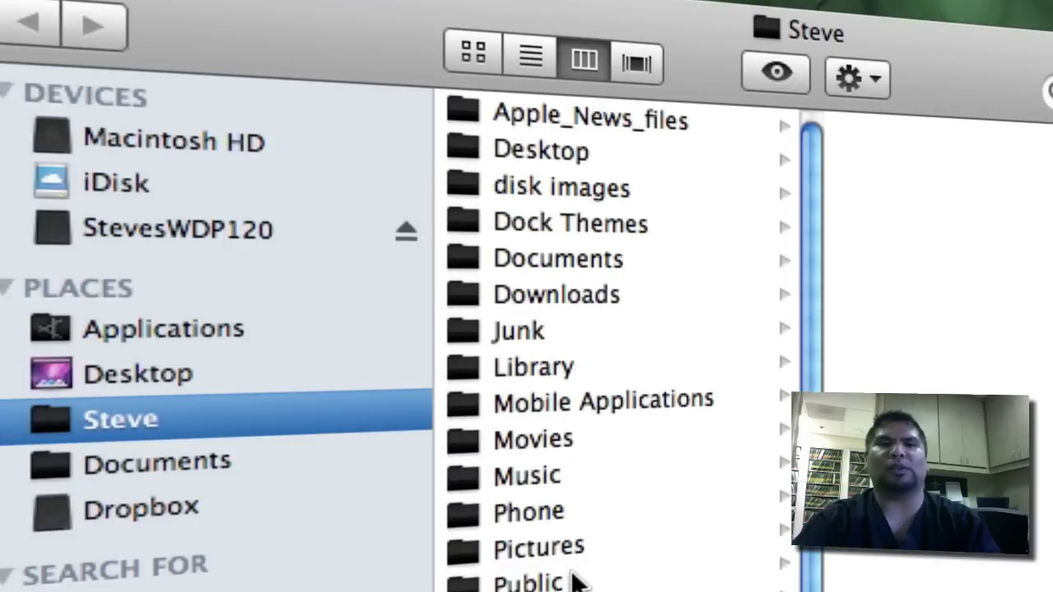
pyautogui.click(597, 469)
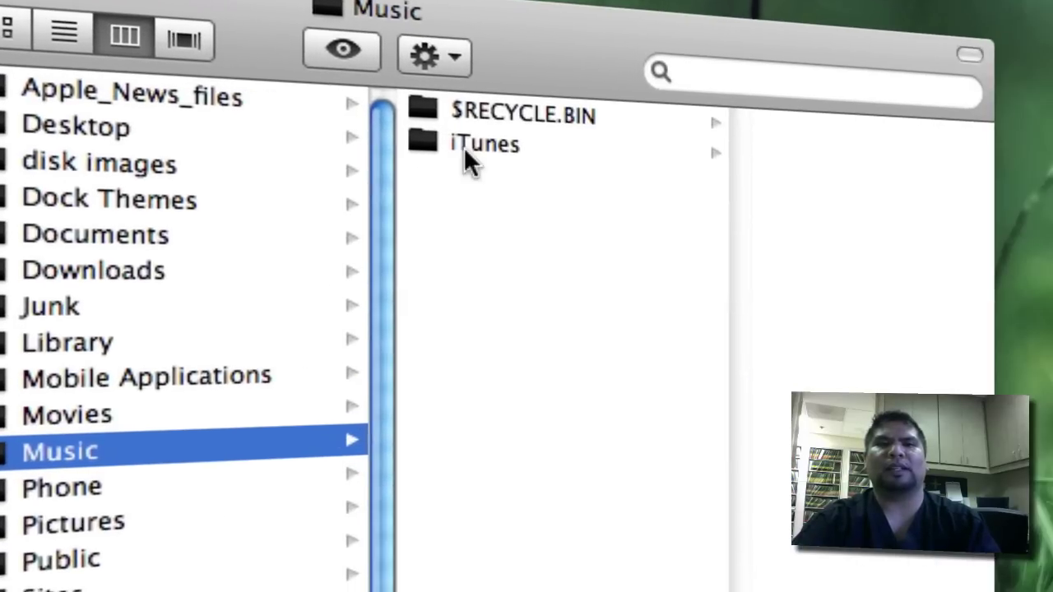
pyautogui.click(493, 144)
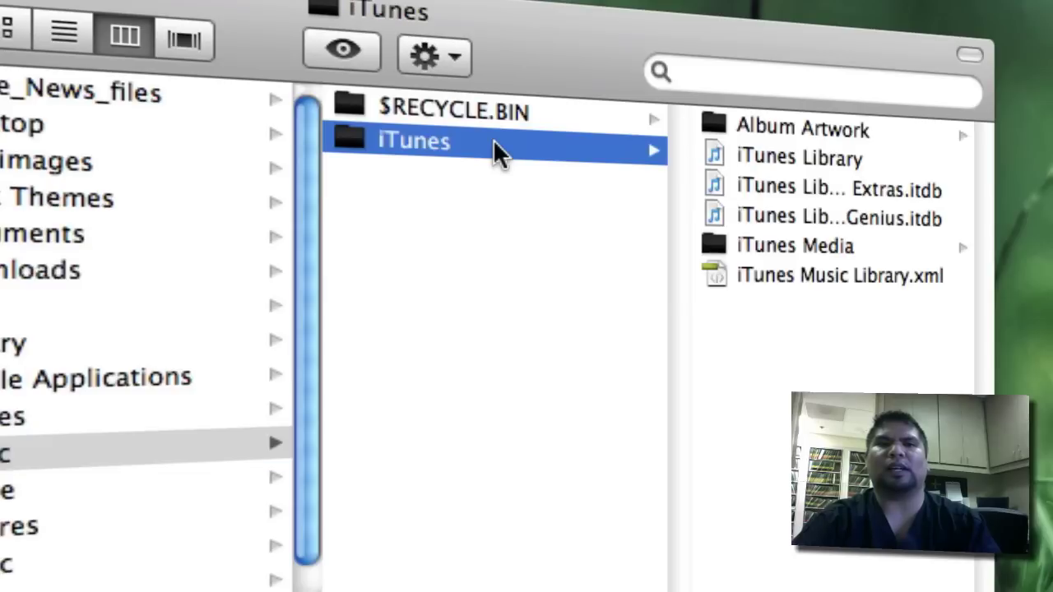
pyautogui.rightClick(494, 145)
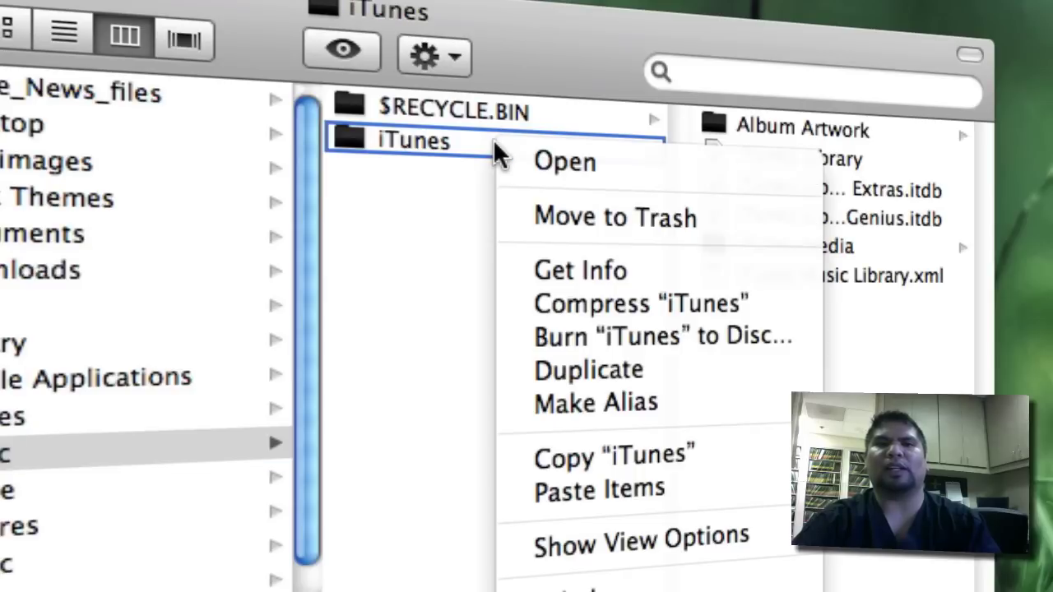
pyautogui.click(573, 215)
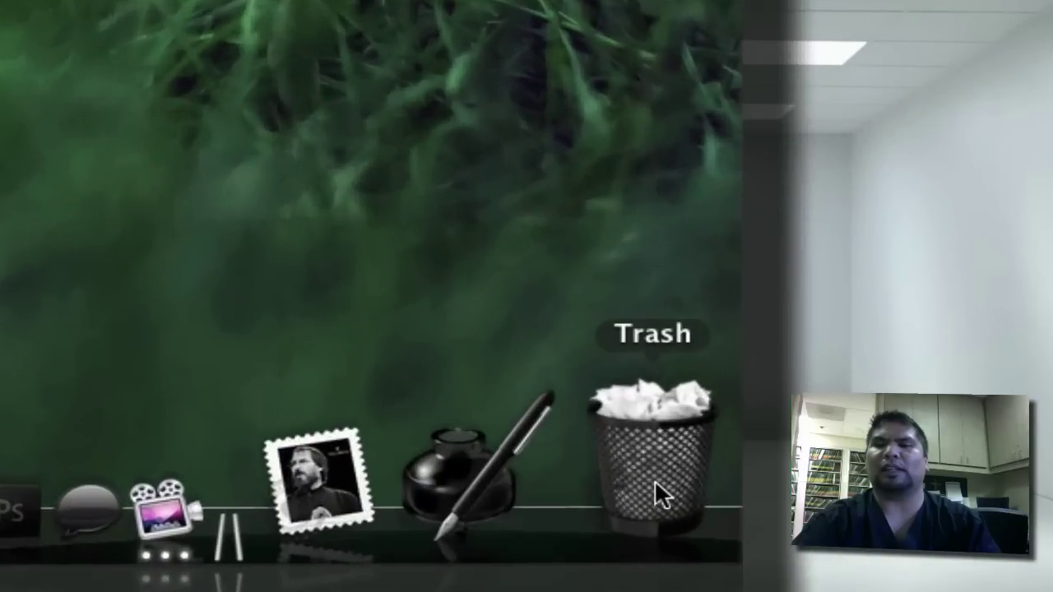
# - Empty the Trash to permanently erase the original iTunes folder
pyautogui.rightClick(859, 491)
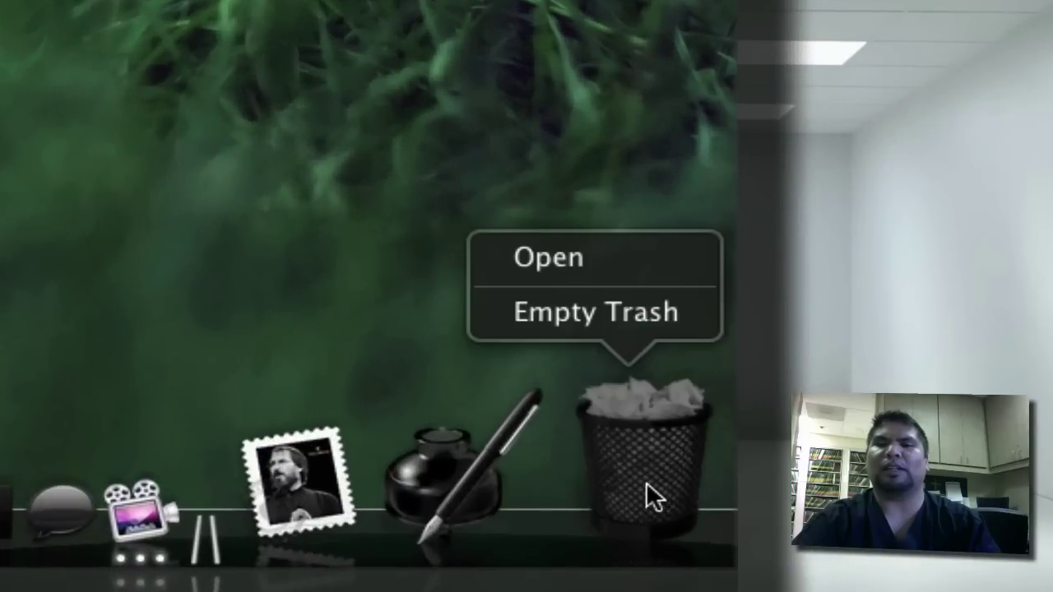
pyautogui.click(655, 320)
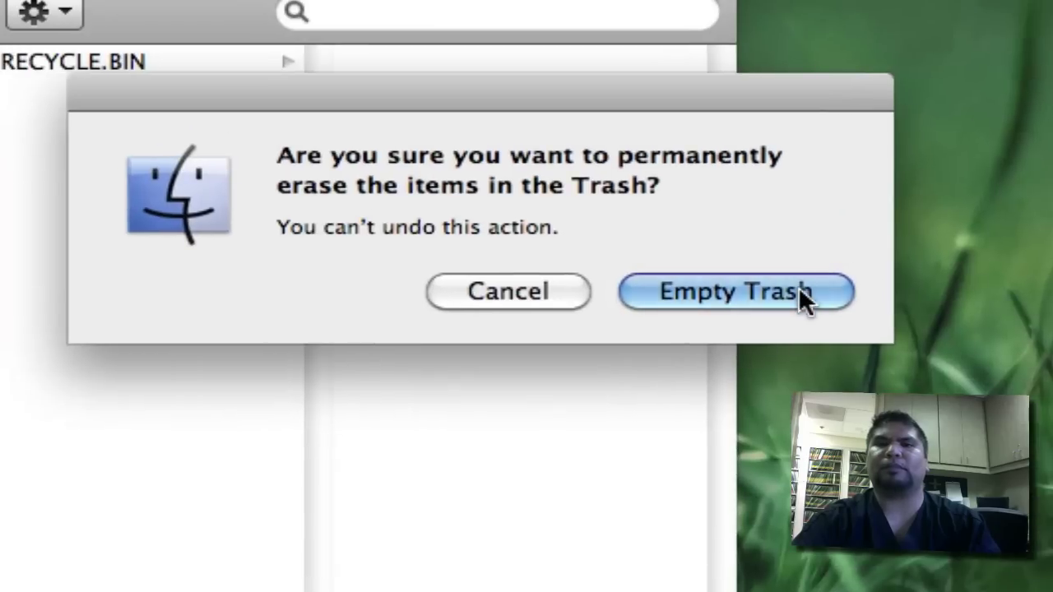
pyautogui.click(798, 290)
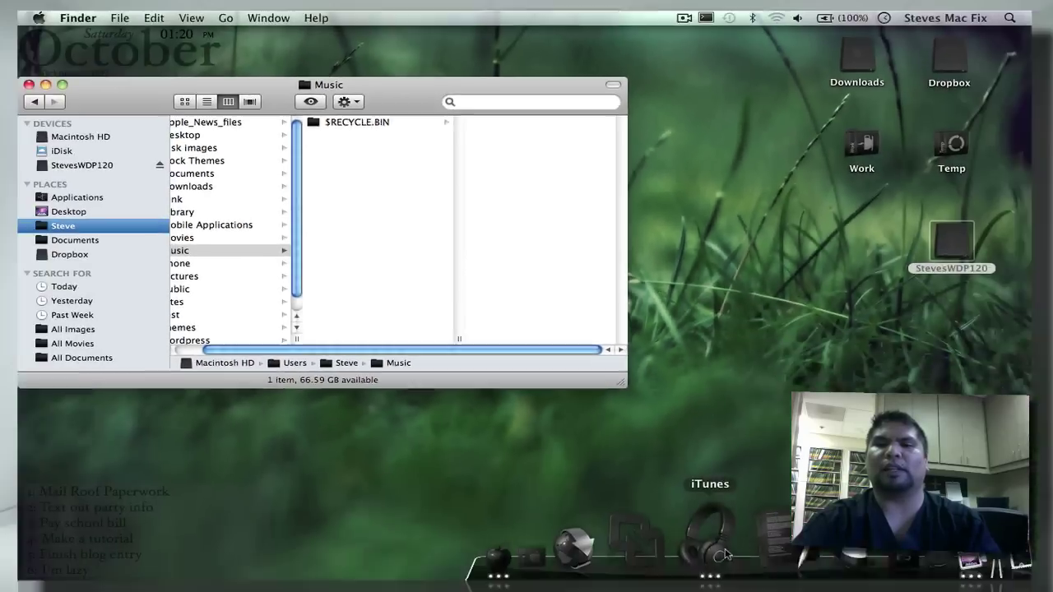
# - Bring the iTunes window back to check the Applications library, and quit iTunes
pyautogui.click(710, 539)
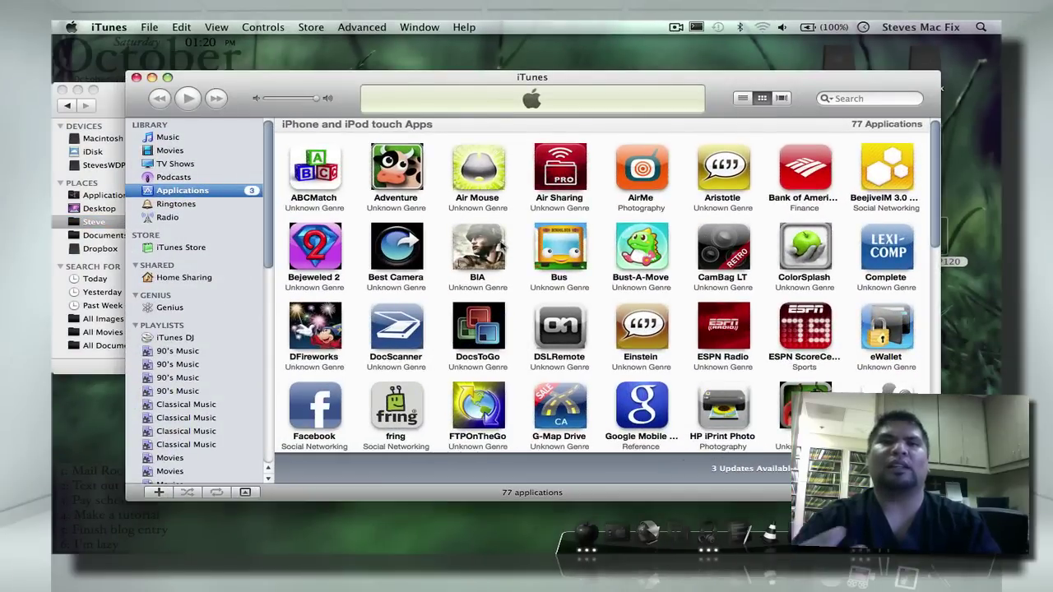
pyautogui.rightClick(706, 535)
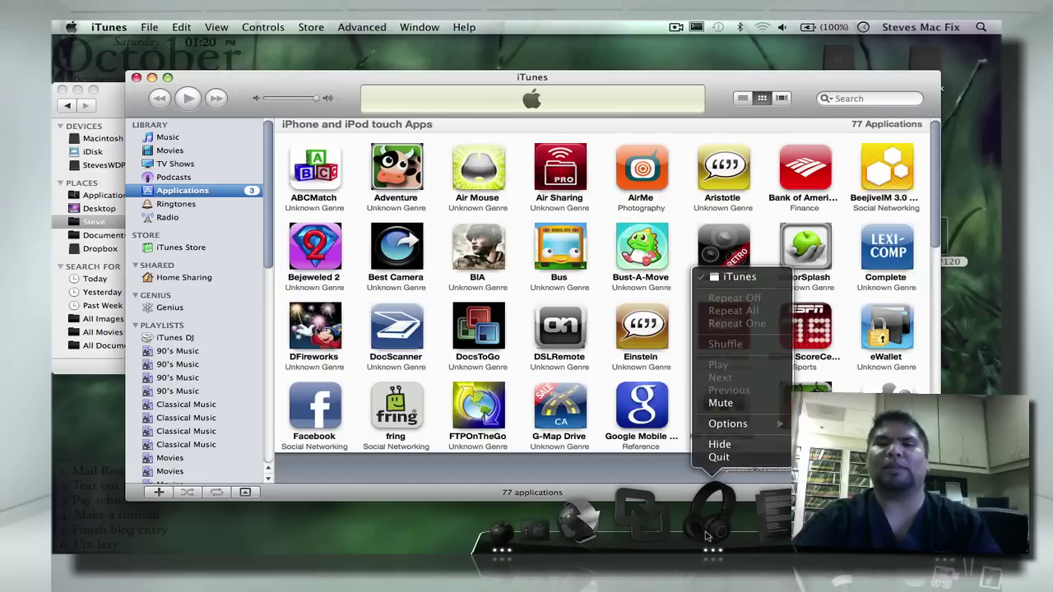
pyautogui.click(719, 457)
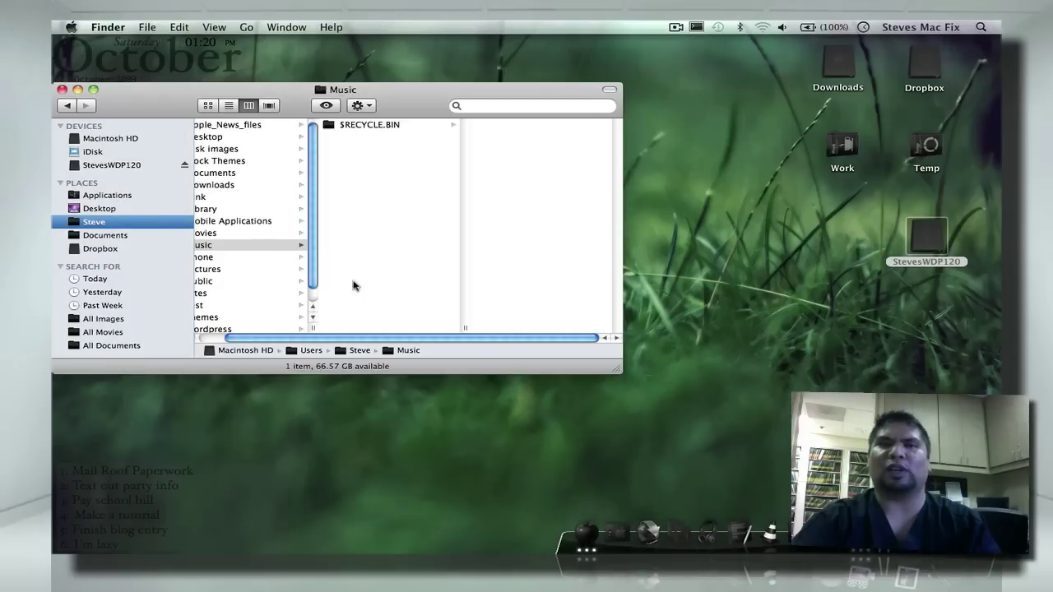
# - Close the Finder window showing the Music folder and eject the StevesWDP120 drive
pyautogui.click(62, 90)
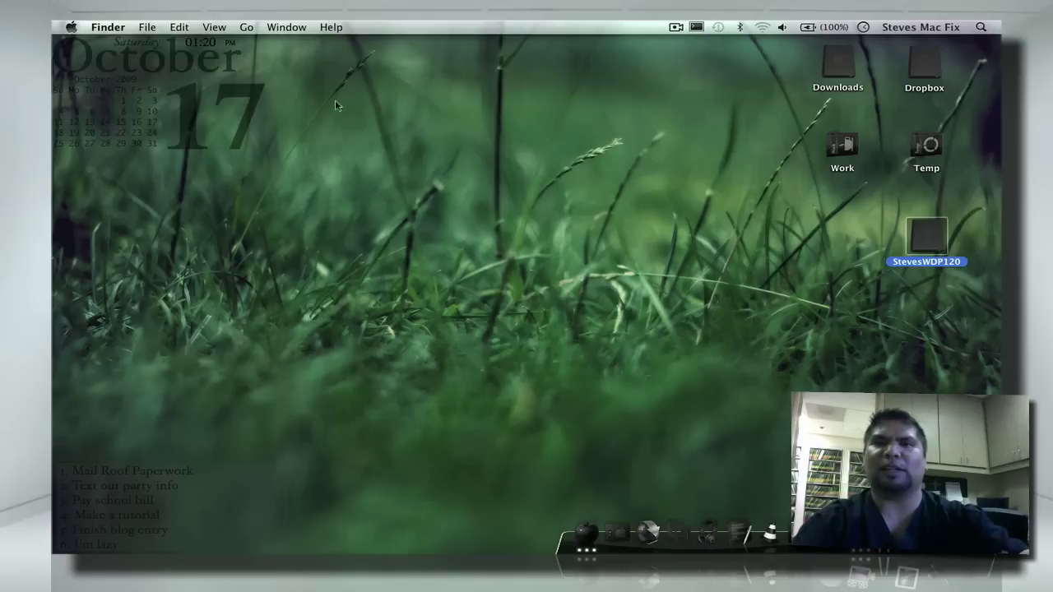
pyautogui.rightClick(912, 244)
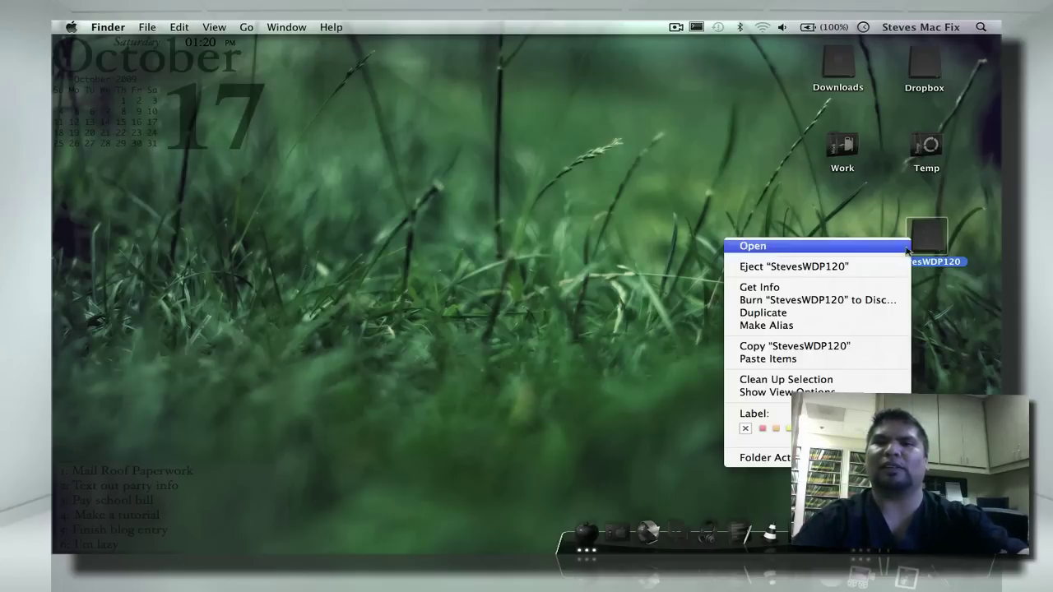
pyautogui.click(897, 265)
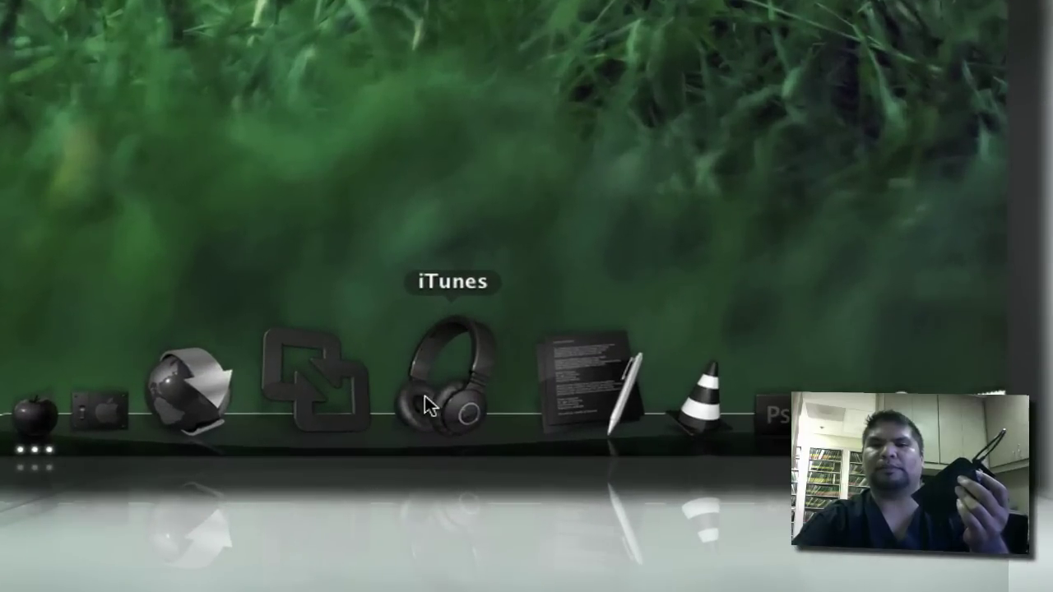
# - Try to start iTunes with the StevesWDP120 drive disconnected, and quit from the library chooser
pyautogui.click(425, 396)
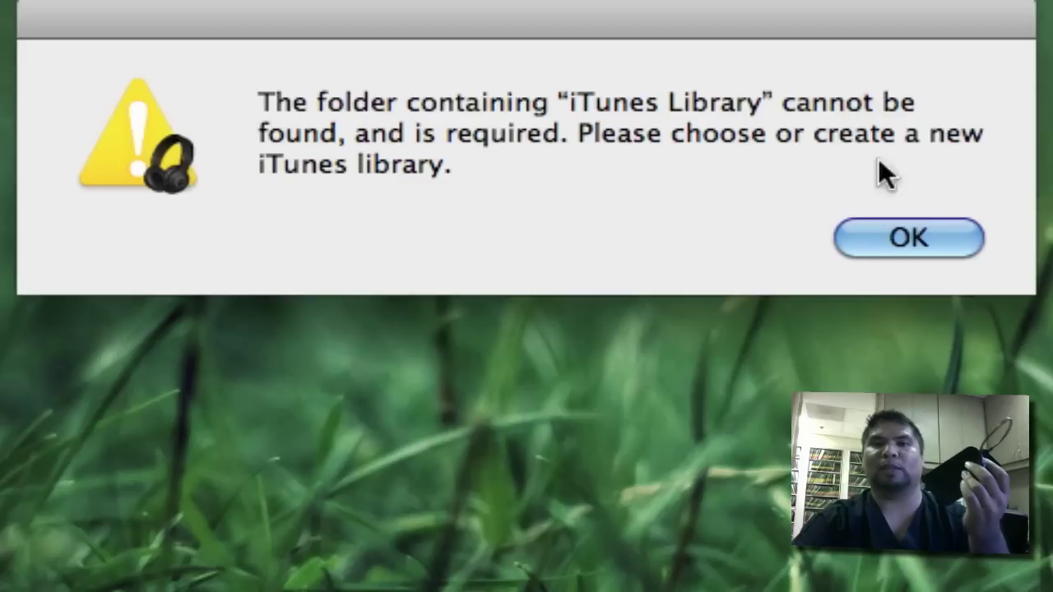
pyautogui.click(957, 244)
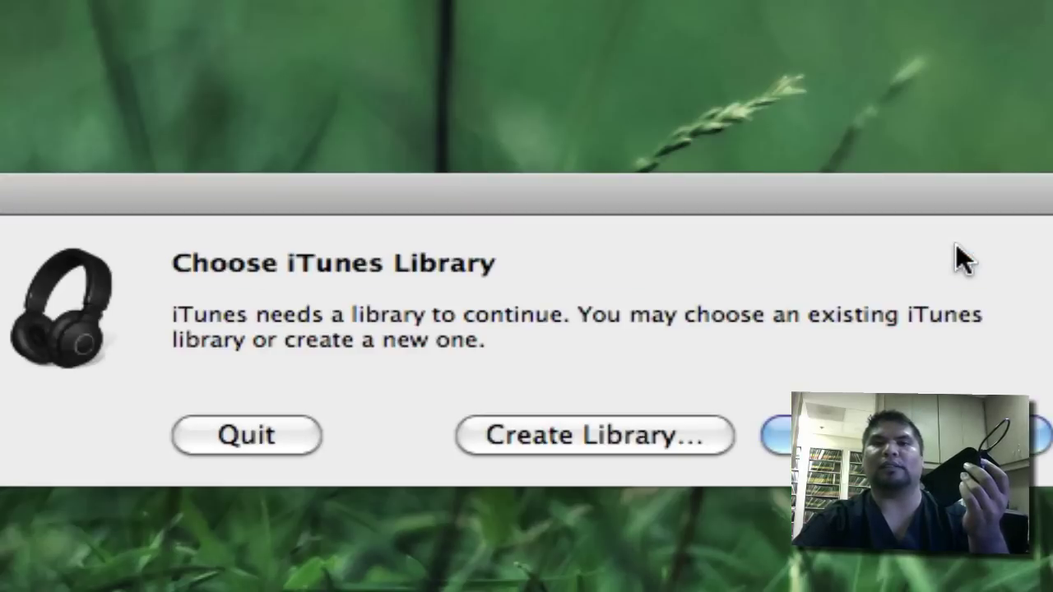
pyautogui.click(242, 441)
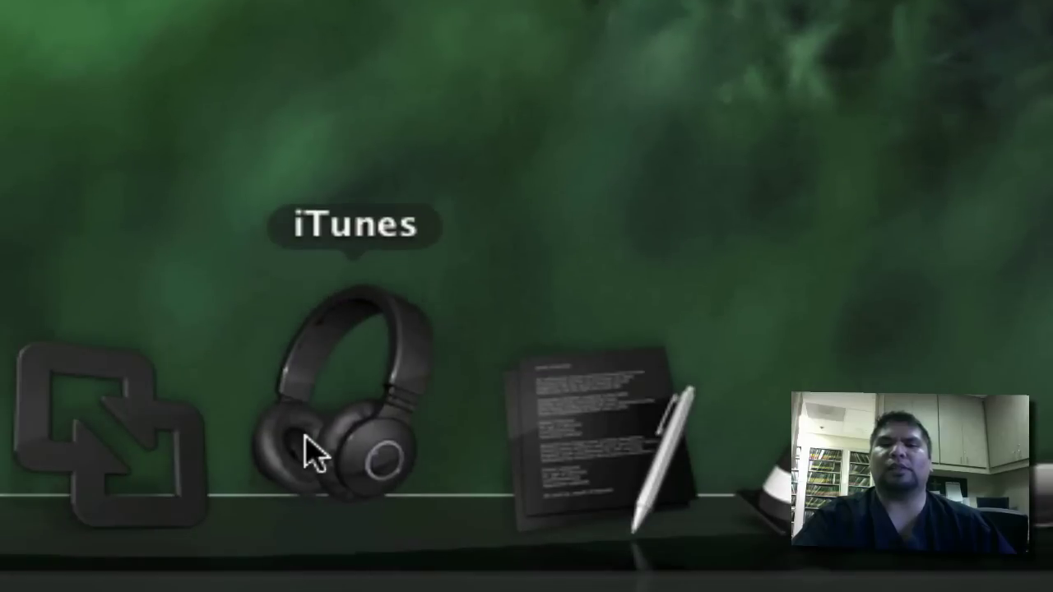
# - Start iTunes with the StevesWDP120 drive reconnected and view the albums in the Music library
pyautogui.click(306, 441)
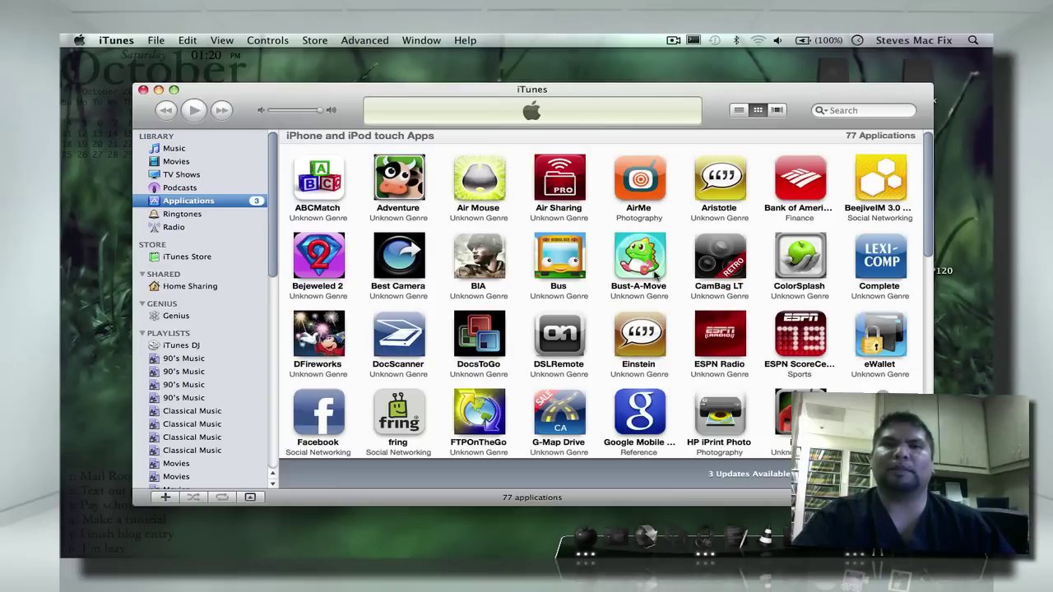
pyautogui.click(197, 148)
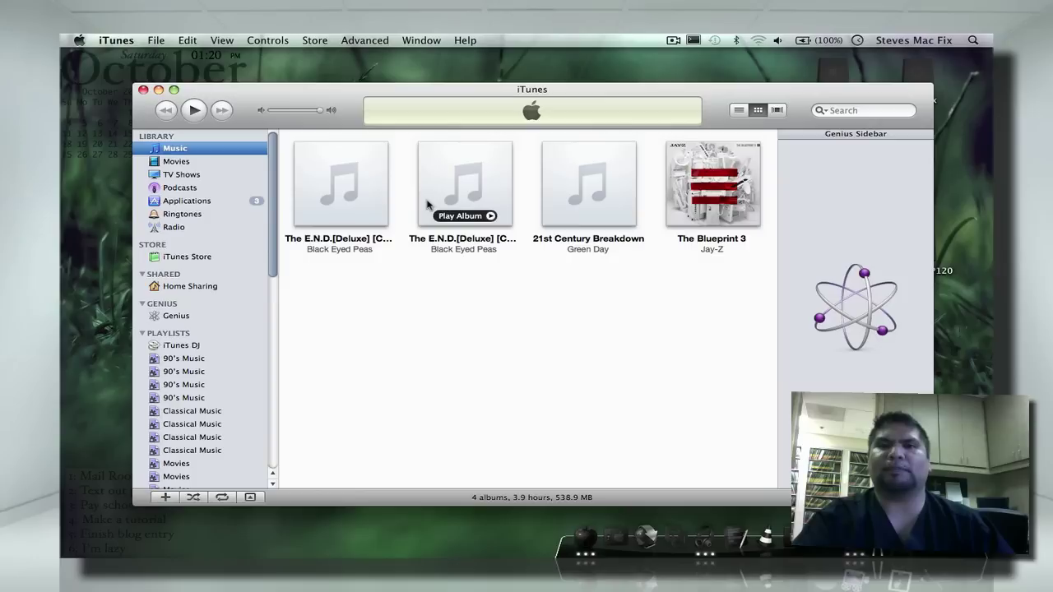